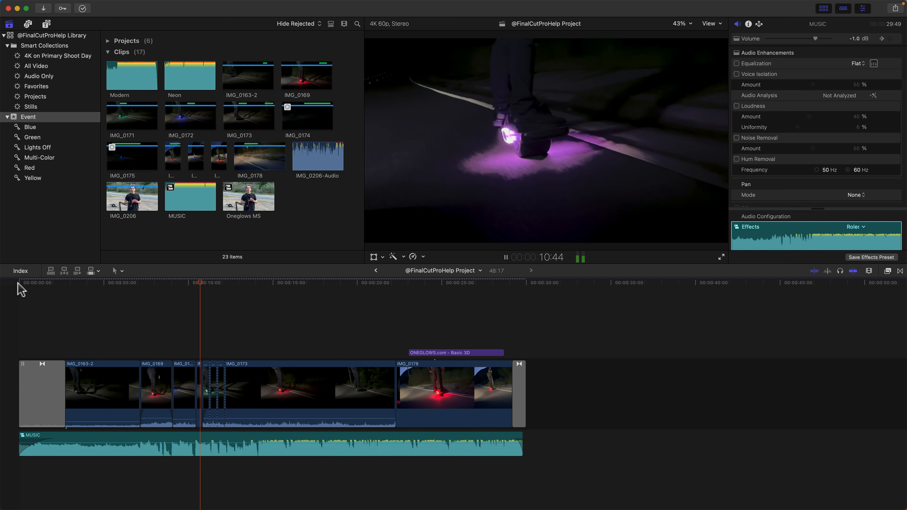
- Stop playback and apply Balance Color to the IMG_0169 clip
key(space)
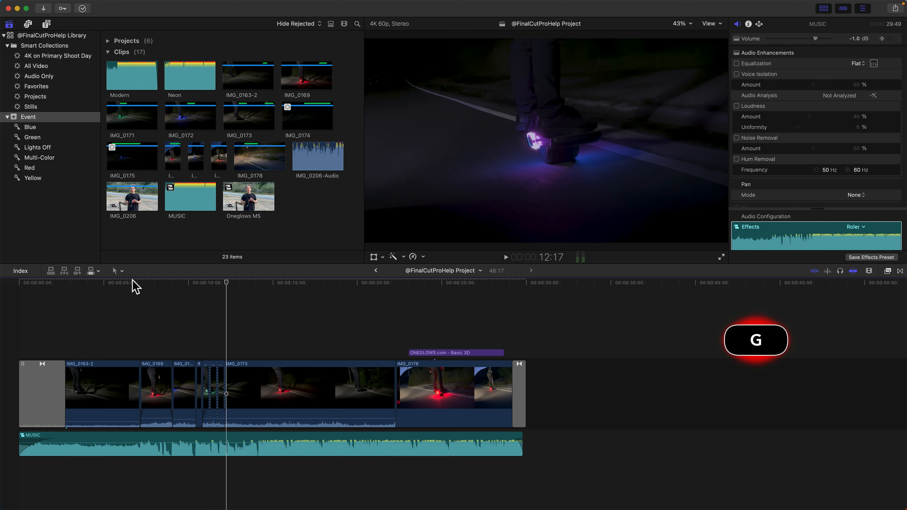
drag(124, 282, 150, 284)
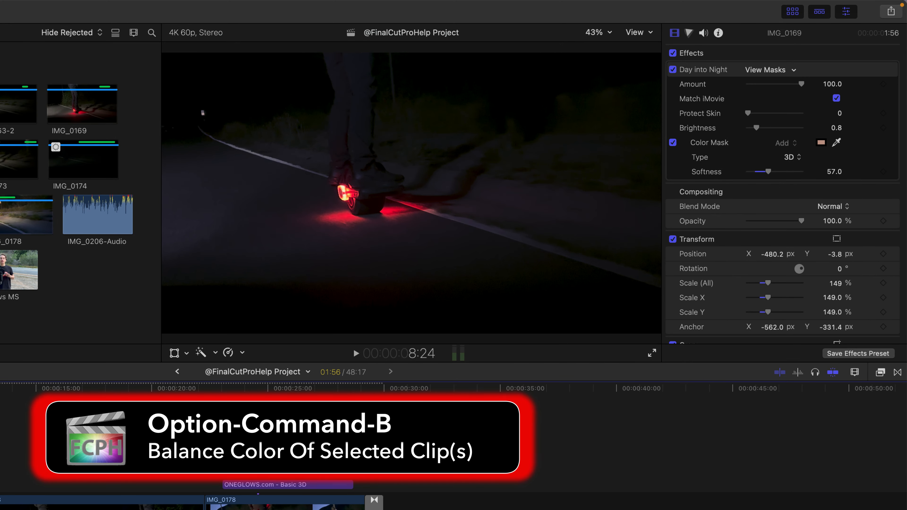
click(215, 353)
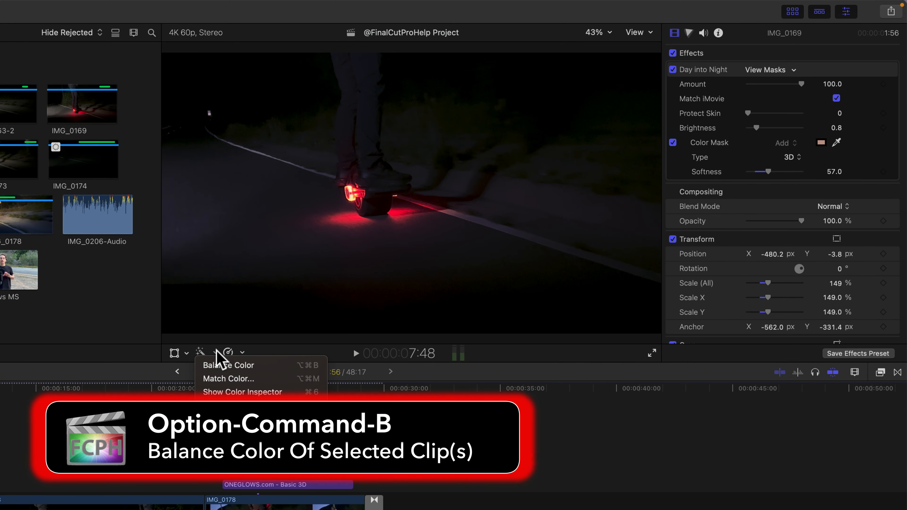
click(217, 364)
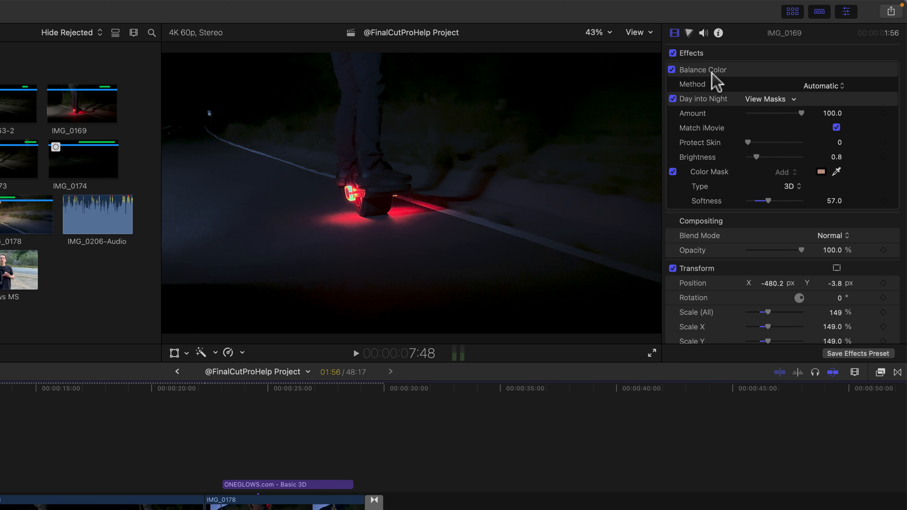
- Open the color correction controls for IMG_0169, look through Color and Saturation, and show the Exposure controls
click(689, 34)
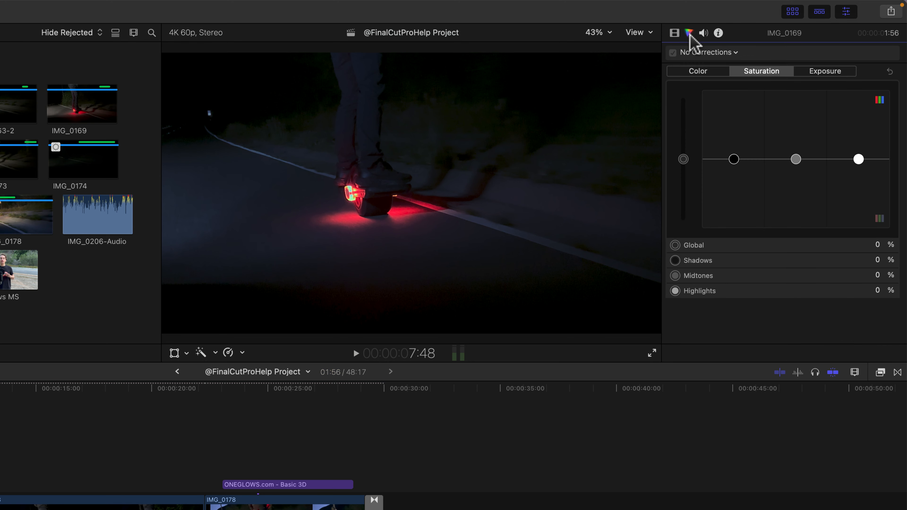
click(698, 73)
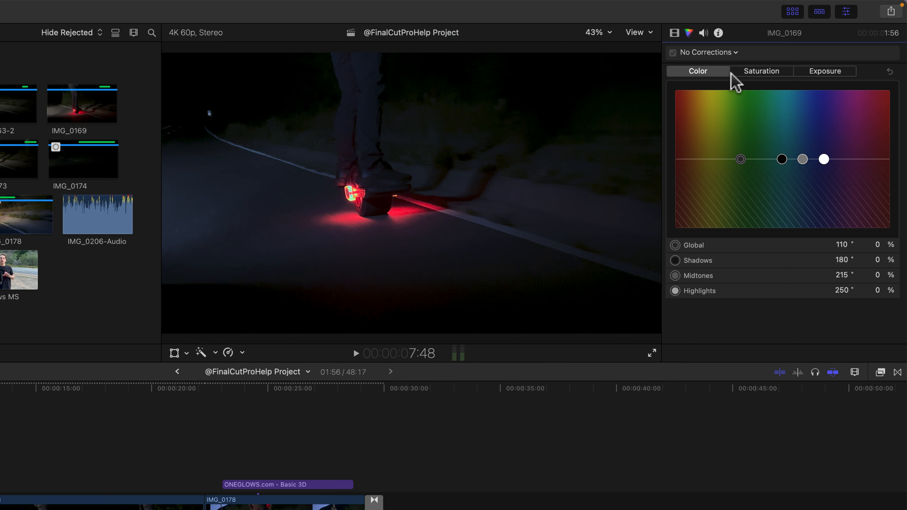
click(763, 73)
click(825, 73)
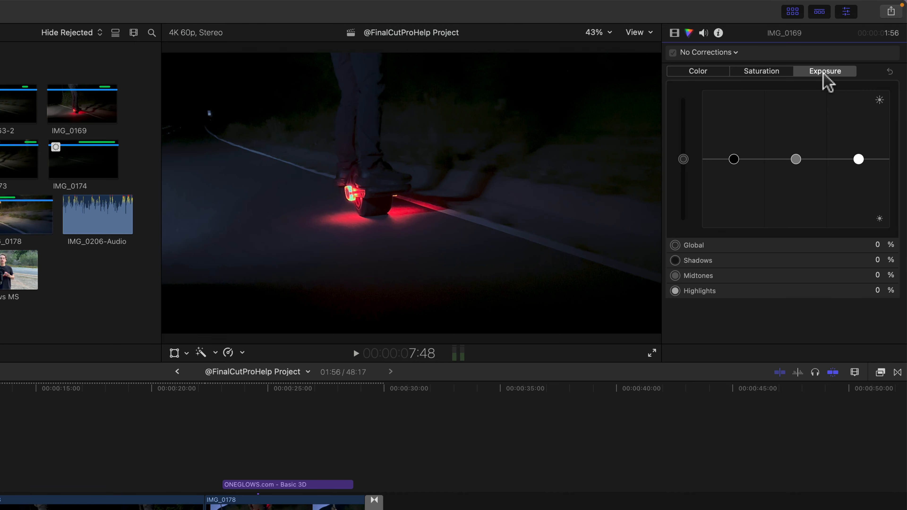
- Show the video scopes beside the viewer and set the waveform channels to RGB Overlay
click(639, 33)
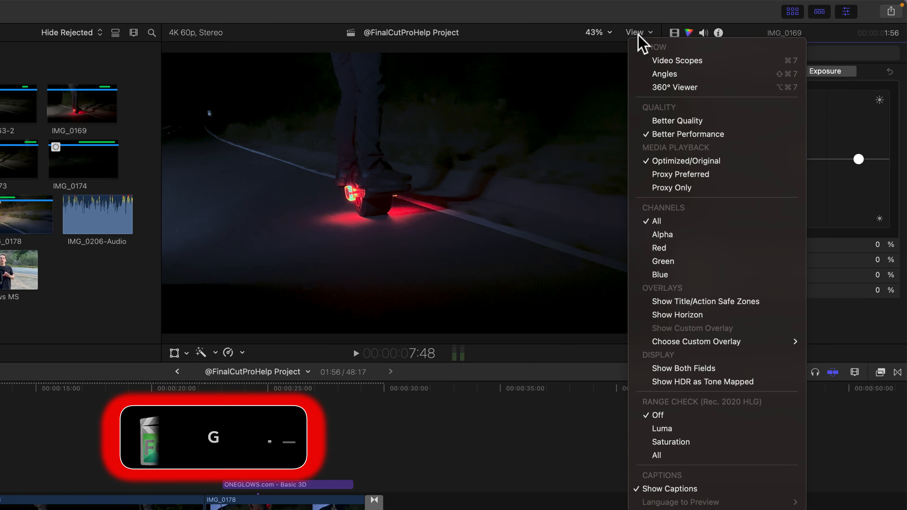
click(642, 60)
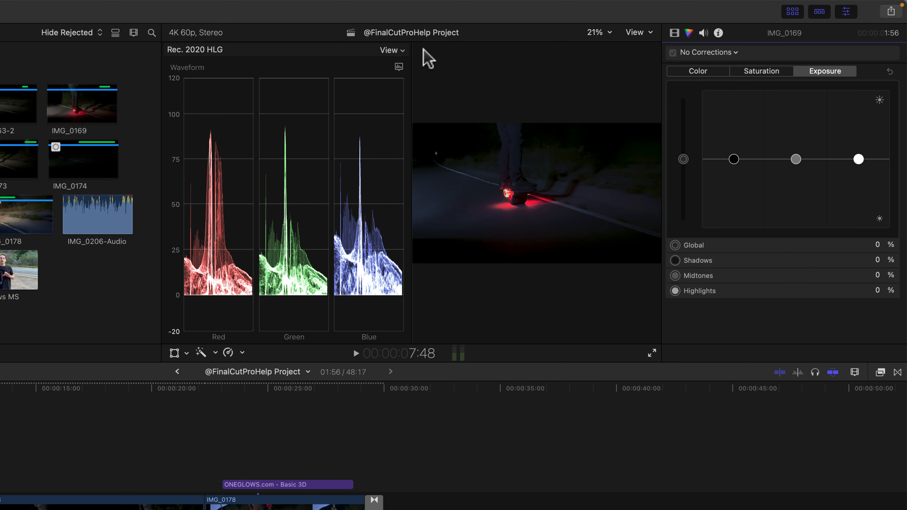
click(402, 50)
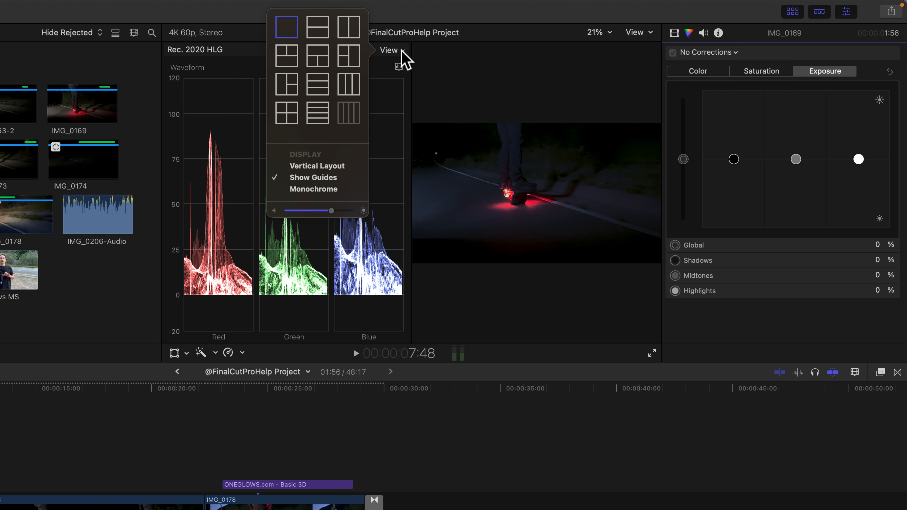
click(402, 50)
click(399, 67)
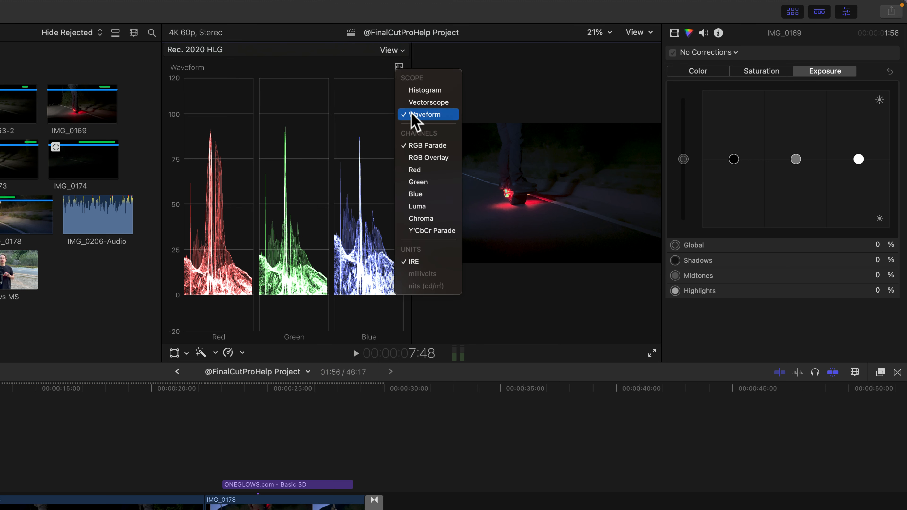
click(429, 158)
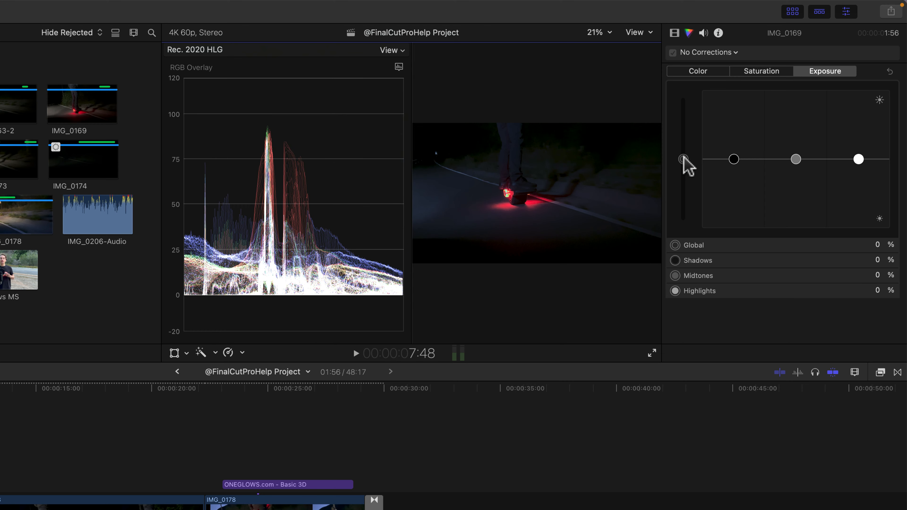
- Set IMG_0169's exposure to Global 1%, Shadows -30%, Midtones -9% and Highlights 34%
mouse_move(683, 159)
mouse_down()
mouse_move(684, 191)
mouse_move(684, 122)
mouse_move(685, 177)
mouse_move(688, 158)
mouse_up()
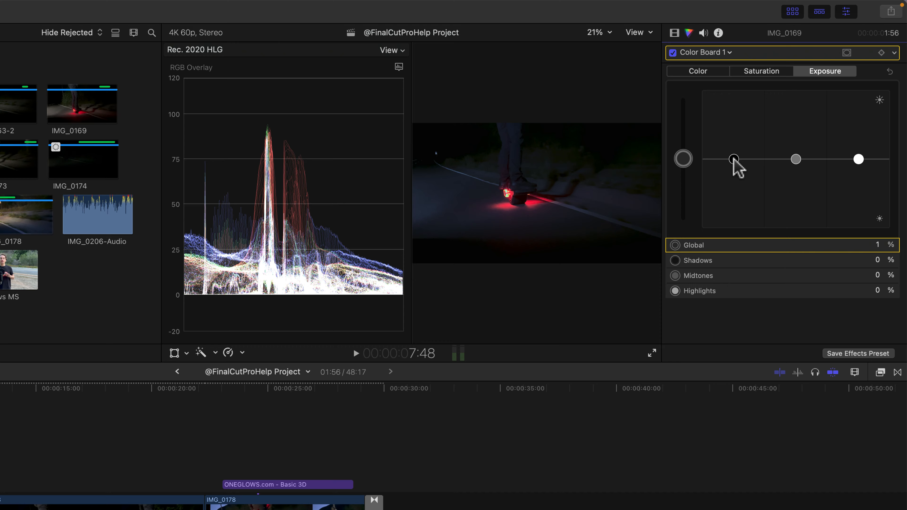
drag(734, 159, 734, 180)
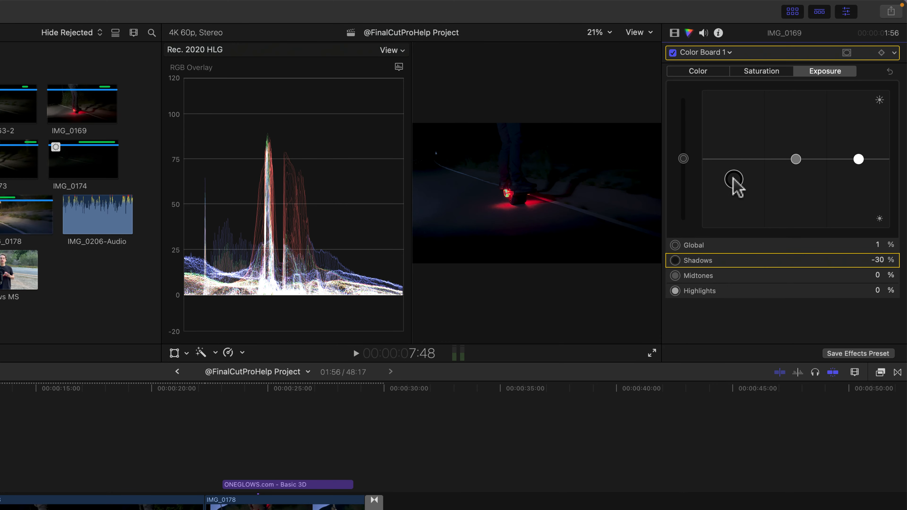
drag(858, 160, 859, 136)
mouse_move(796, 160)
mouse_down()
mouse_move(796, 145)
mouse_move(797, 166)
mouse_up()
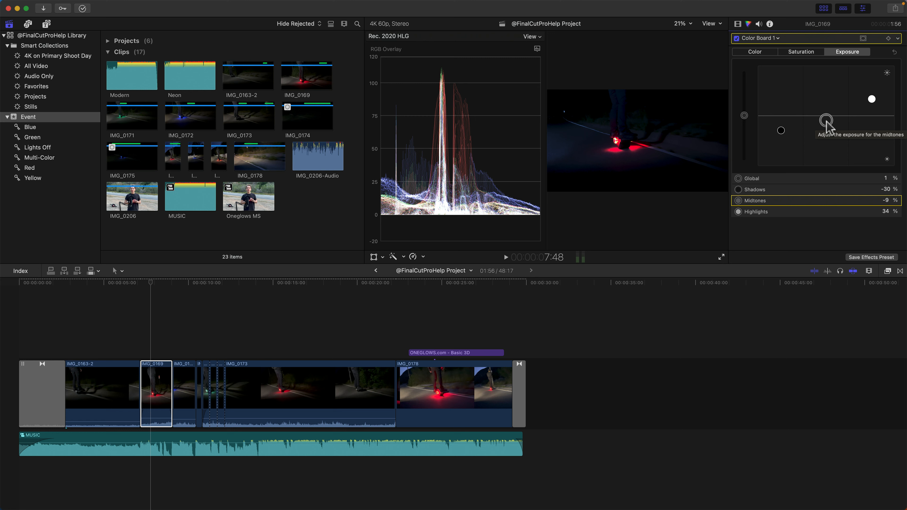
- Duplicate the IMG_0169 timeline clip as an audition
click(162, 391)
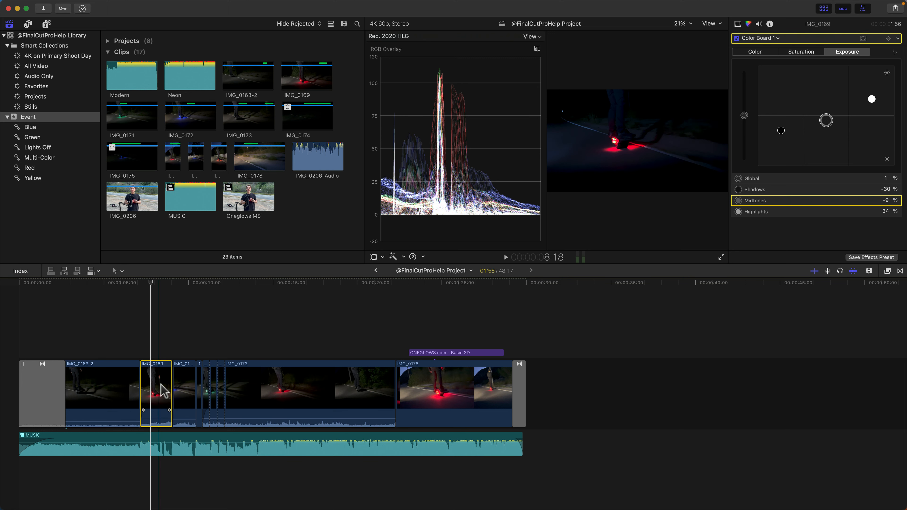
key(g)
click(156, 4)
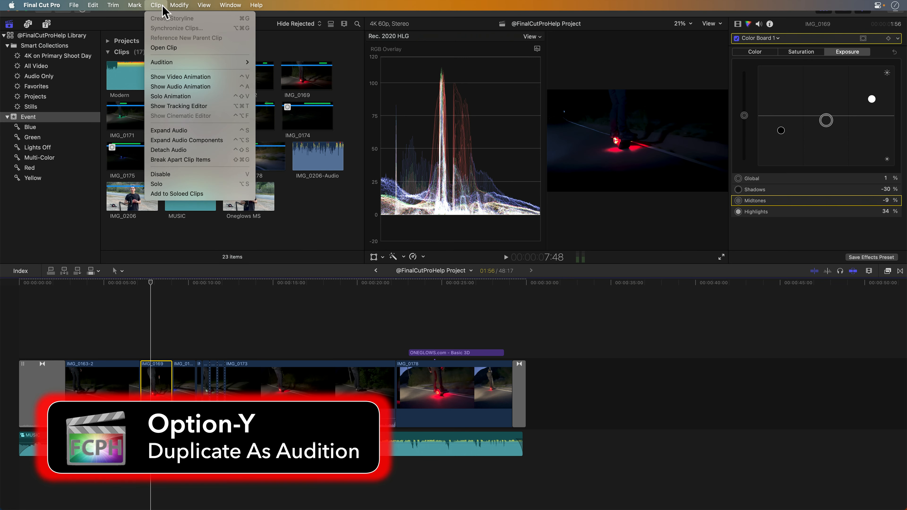
mouse_move(181, 63)
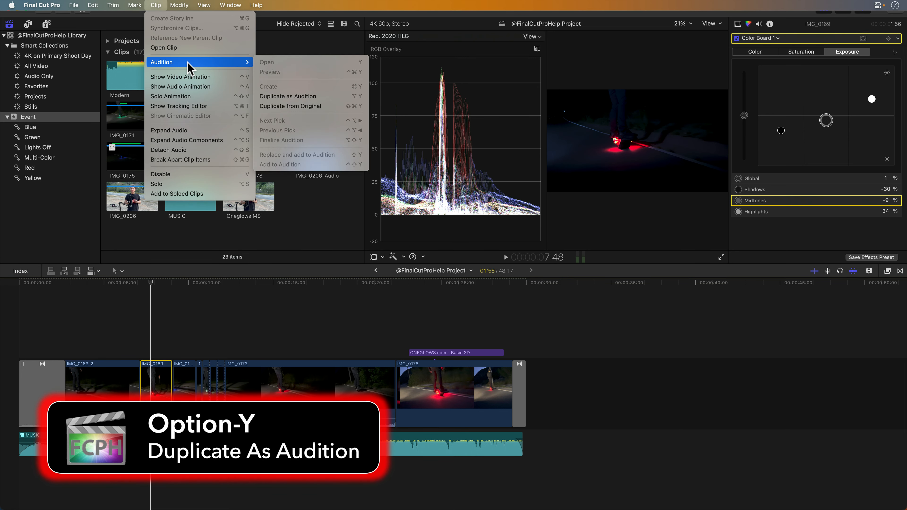
click(331, 97)
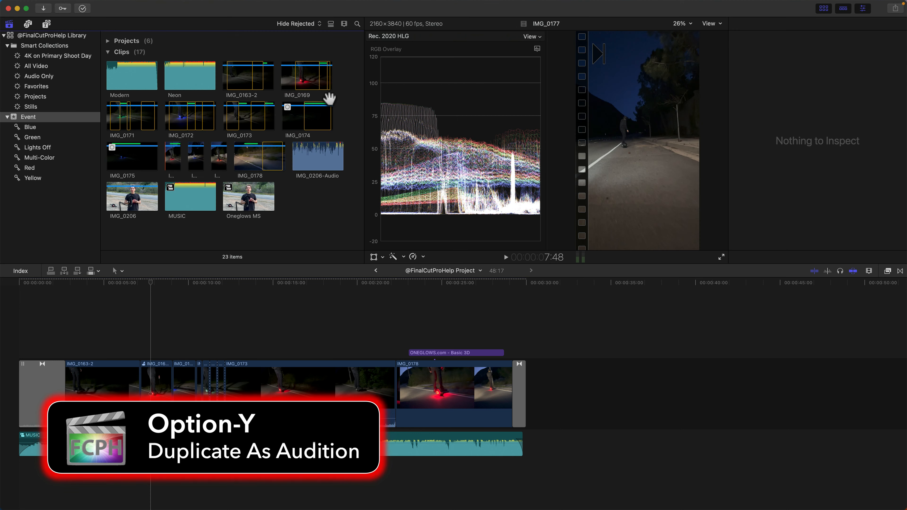
- Give the duplicated IMG_0169 version a different exposure: Global 52%, Shadows -8%, Midtones -46% and Highlights 2%
click(153, 374)
drag(744, 115, 744, 89)
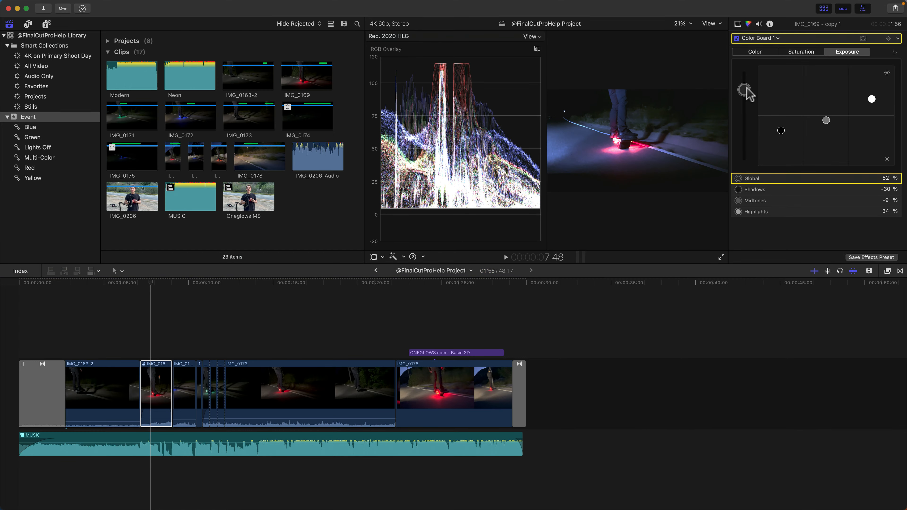
drag(781, 131, 826, 139)
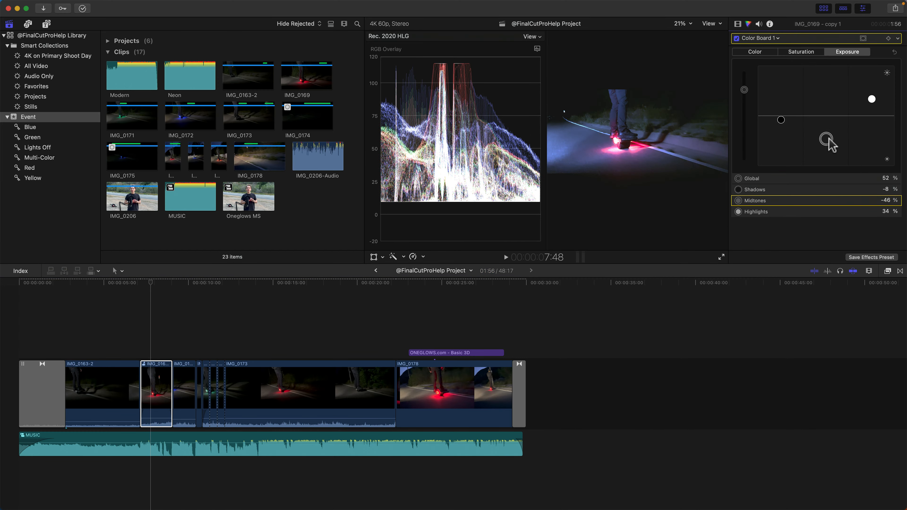
drag(872, 99, 871, 115)
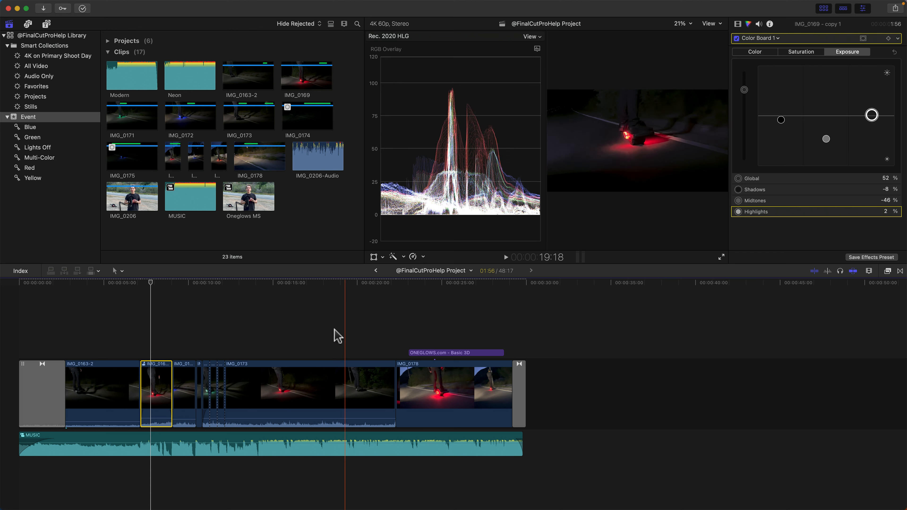
- Open the audition, compare its versions, and pick the original darker IMG_0169 version
click(144, 365)
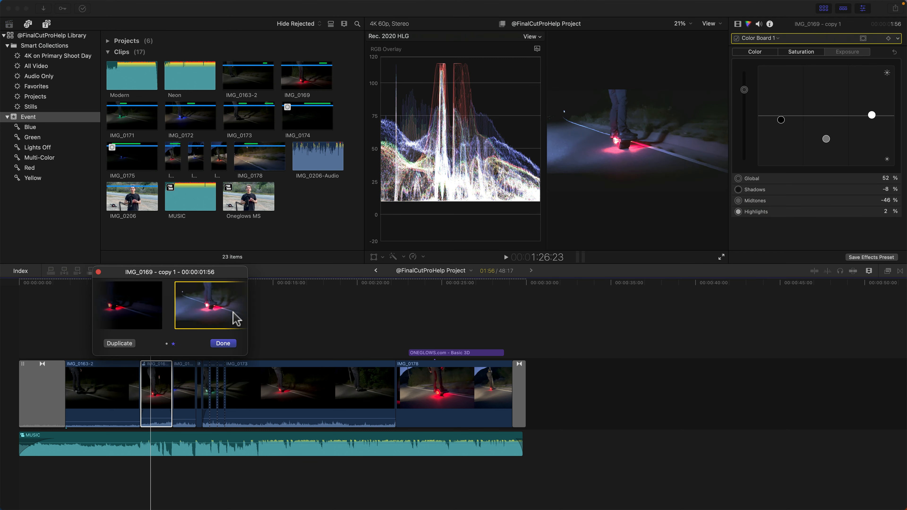
click(115, 315)
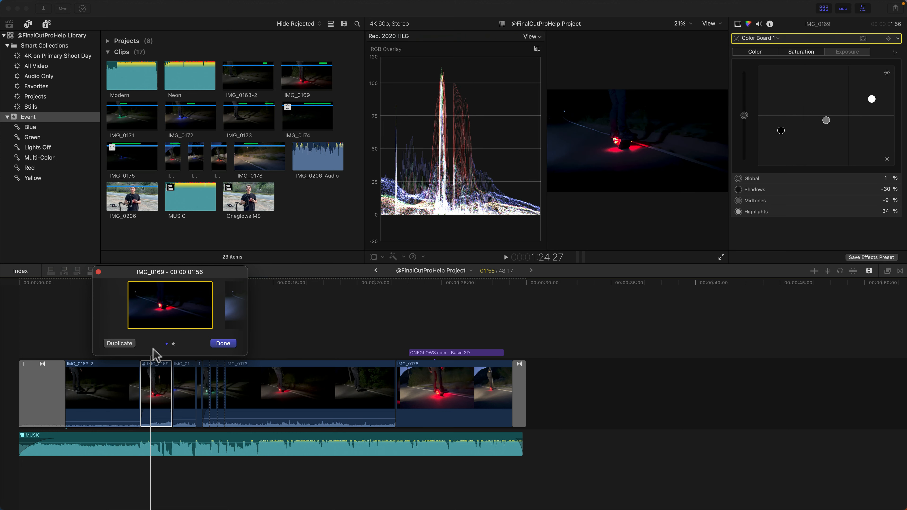
click(225, 344)
- Select the IMG_0172 clip in the timeline and browse the Color Presets in the Effects browser
click(185, 365)
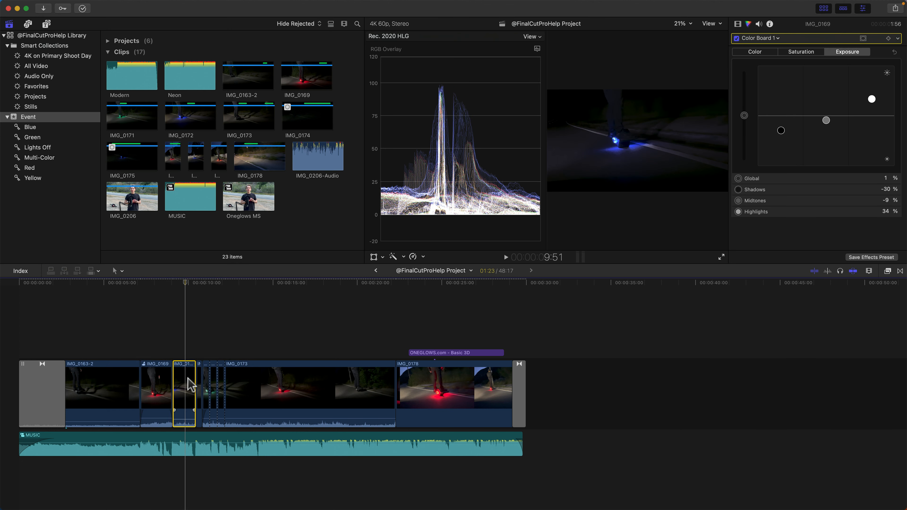
click(887, 271)
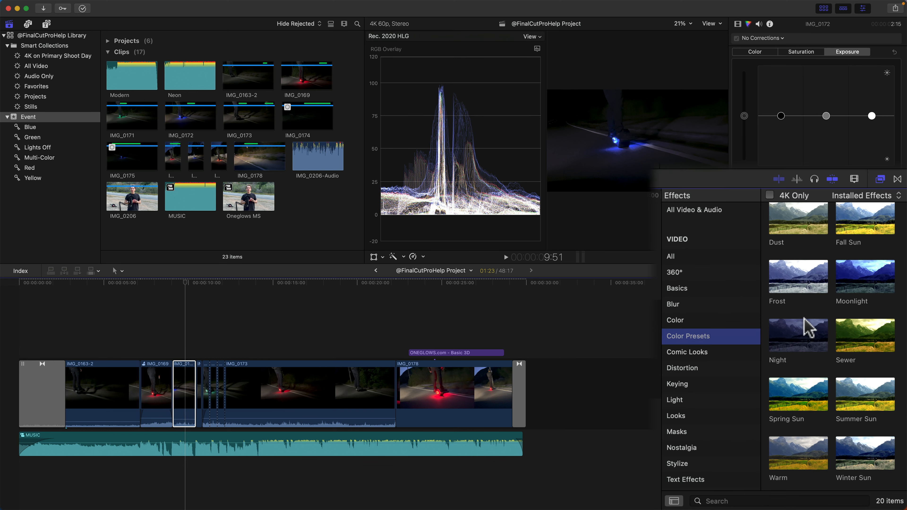
scroll(806, 326, up, 3)
scroll(808, 327, up, 3)
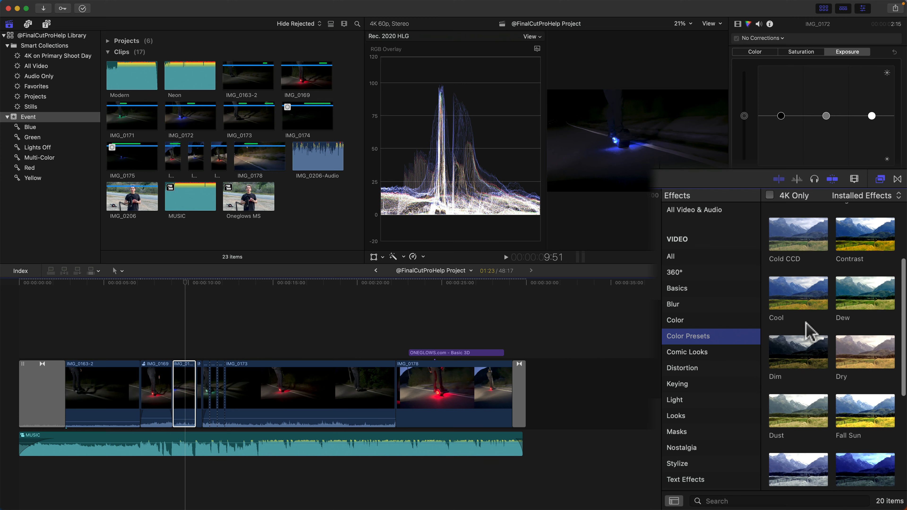
- Try the Dim color preset on IMG_0172, check its Color Board correction, and delete it
double_click(795, 348)
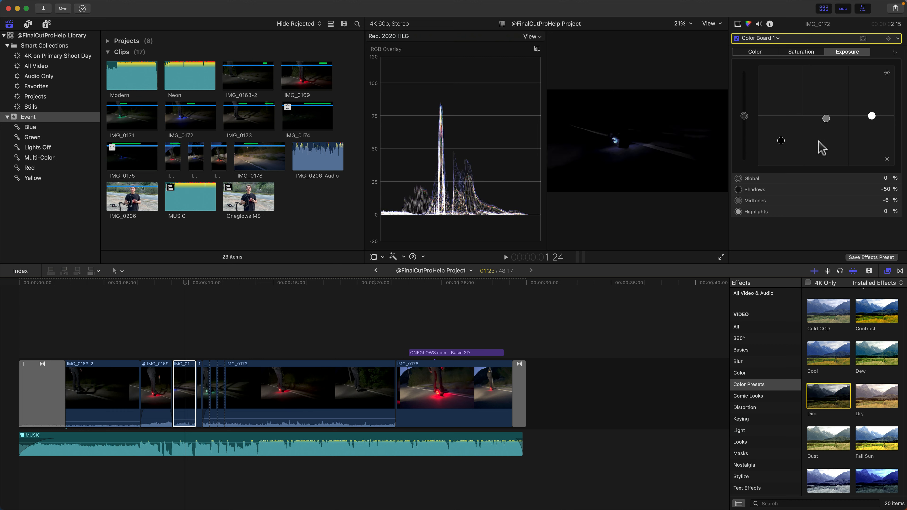
click(779, 37)
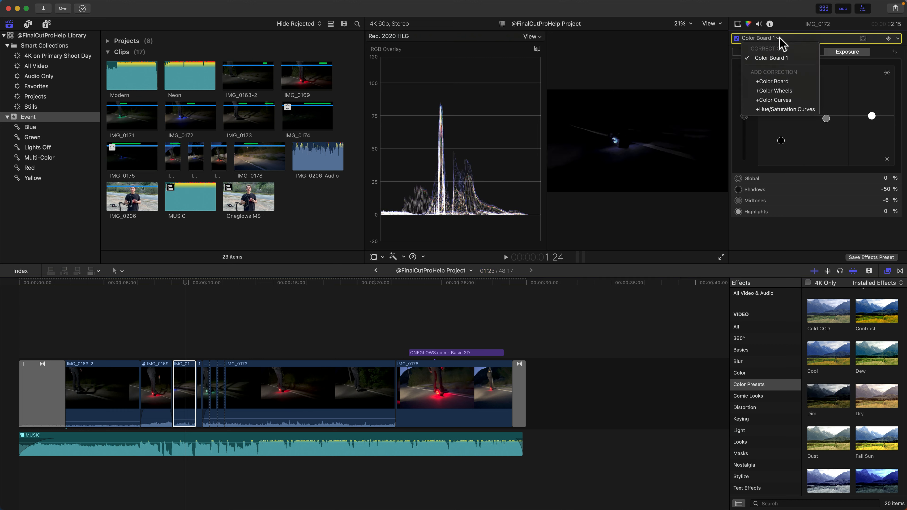
click(780, 38)
key(Delete)
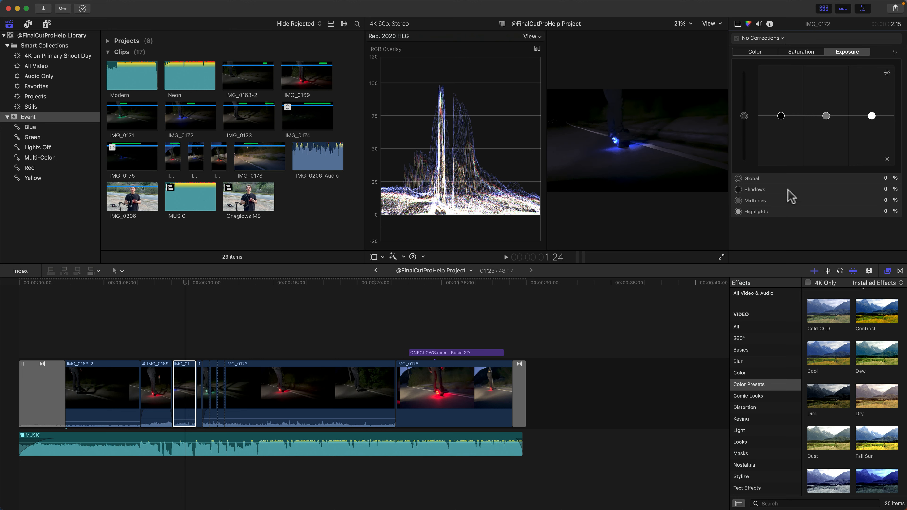
- Apply the Night color preset to IMG_0172 and show the Color values of its Color Board
scroll(839, 370, down, 2)
scroll(839, 370, down, 3)
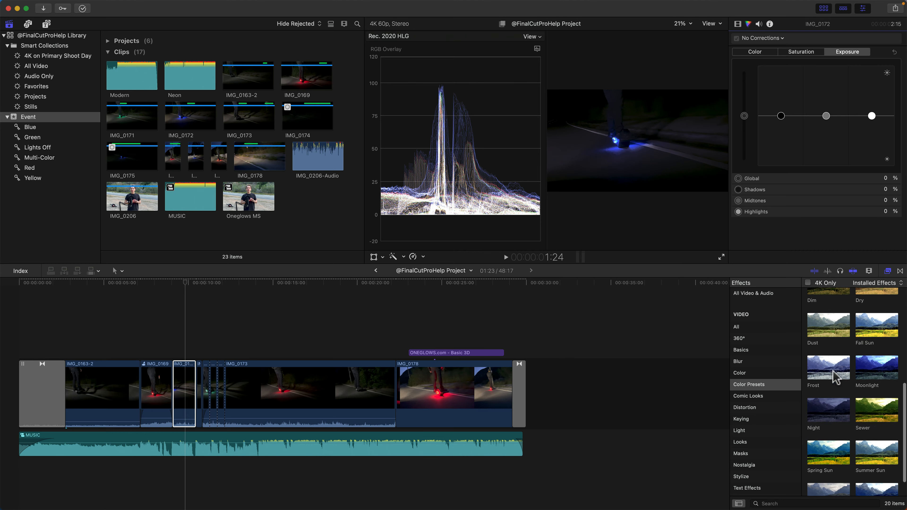
double_click(832, 396)
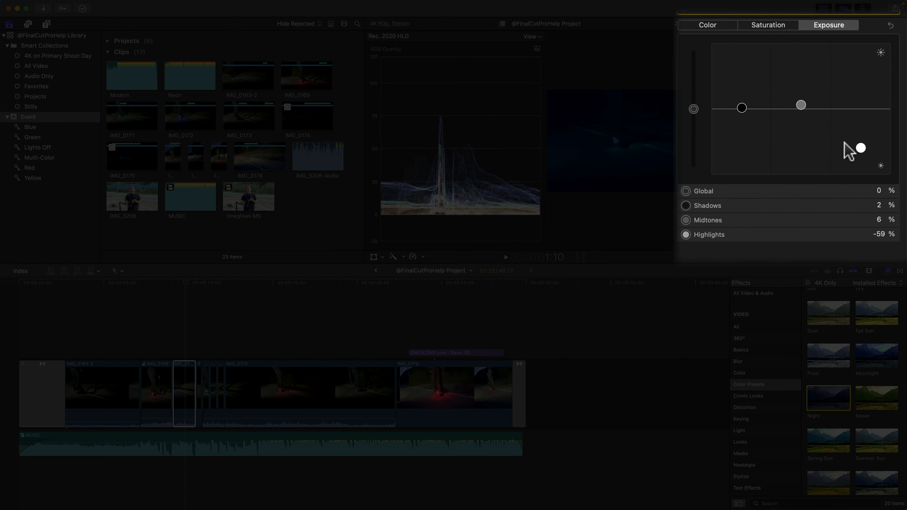
click(756, 52)
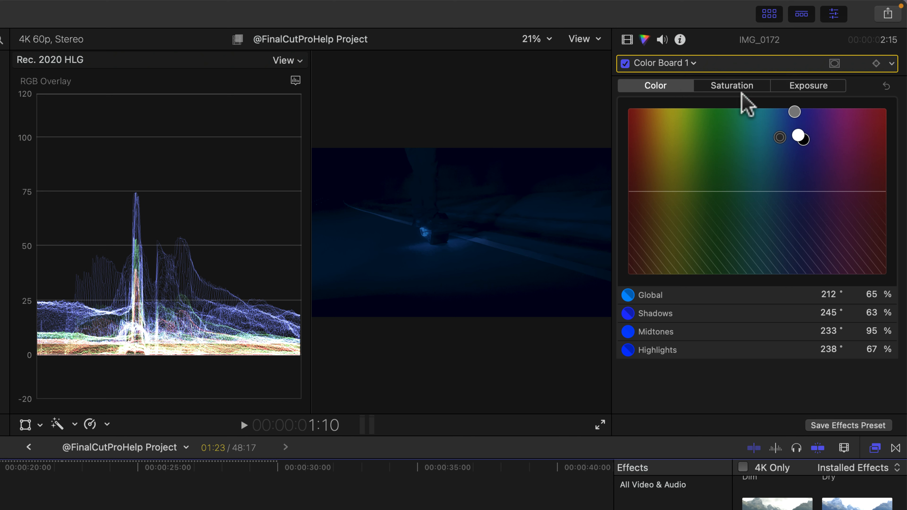
- Add a second color preset to IMG_0172, inspect its list of corrections, and toggle Color Board 2 off and on
scroll(857, 508, down, 5)
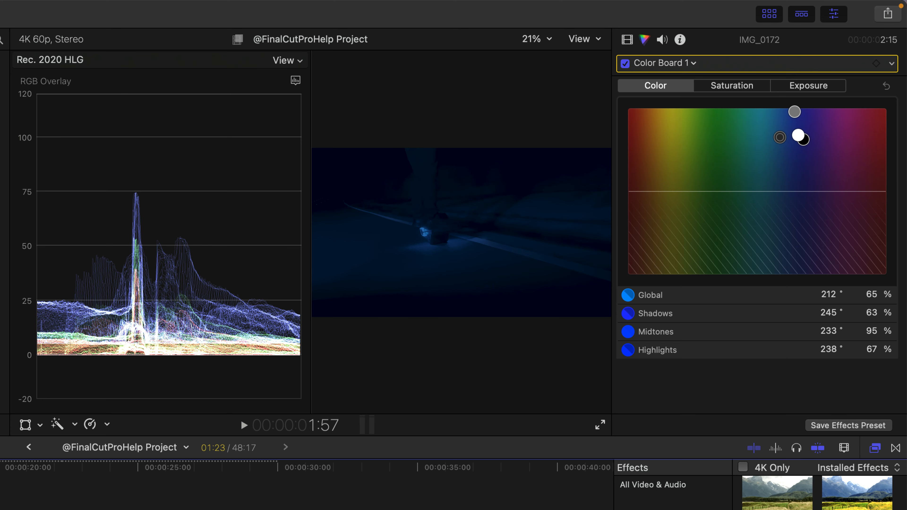
double_click(858, 508)
click(694, 64)
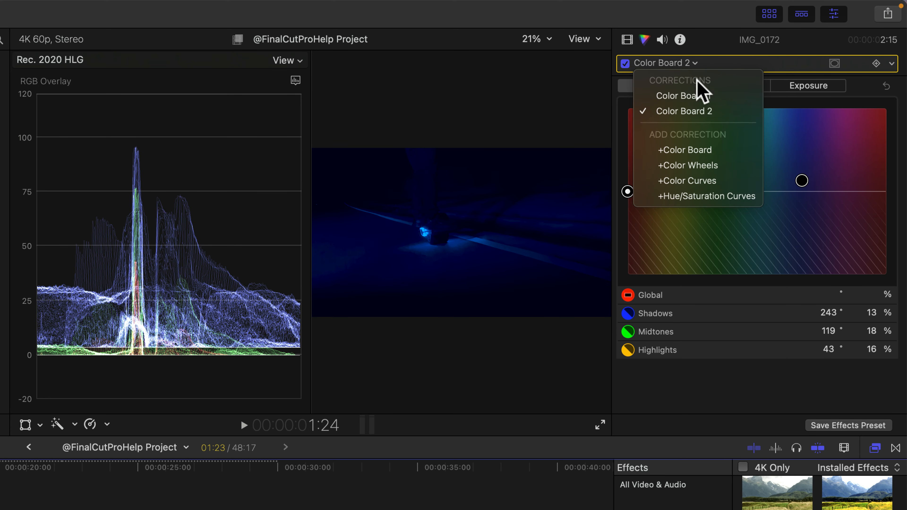
click(701, 107)
click(695, 63)
click(700, 109)
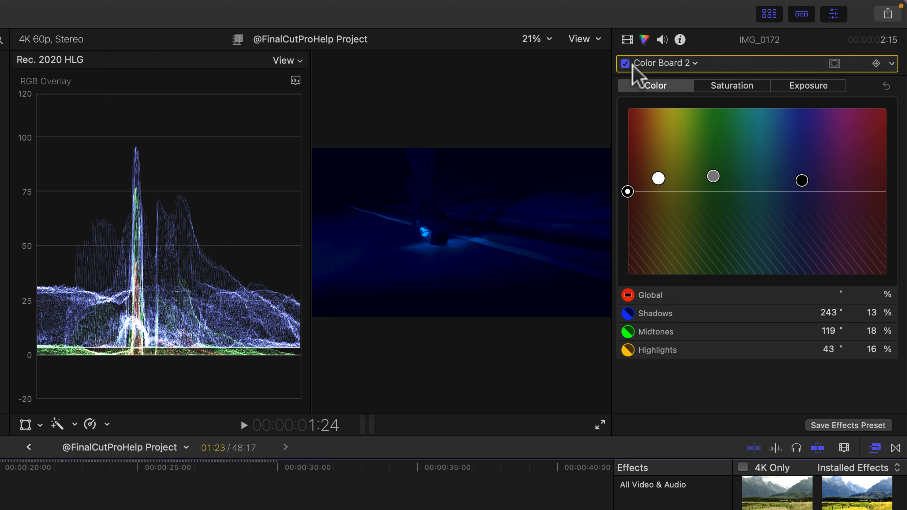
click(625, 63)
click(625, 64)
- Delete both Color Board corrections from IMG_0172
click(658, 64)
click(761, 74)
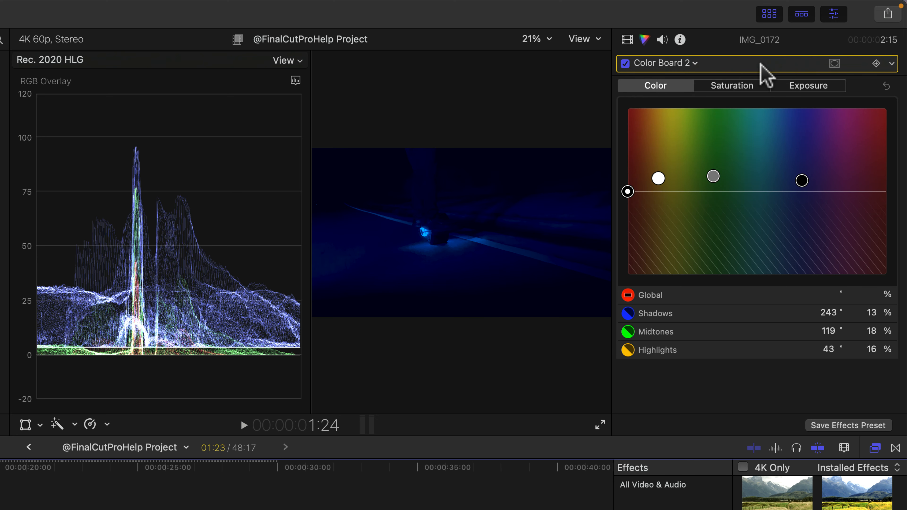
key(Delete)
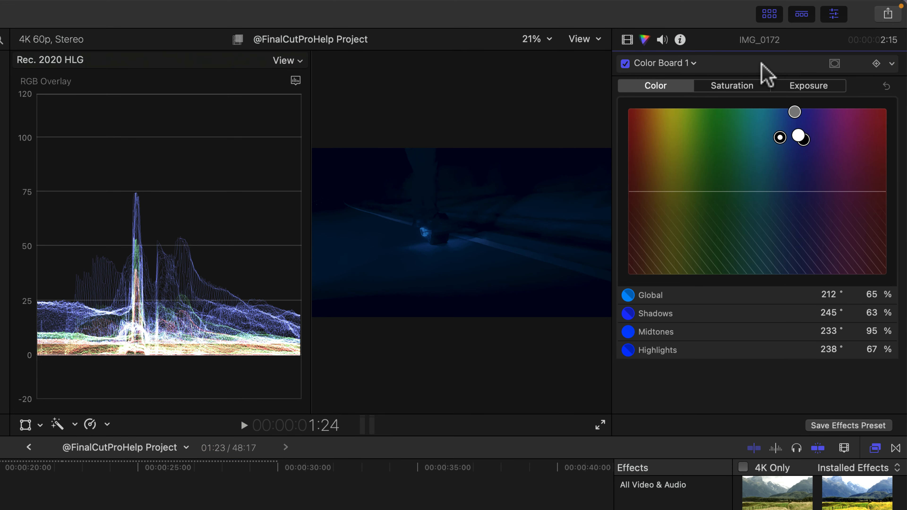
click(714, 65)
key(Delete)
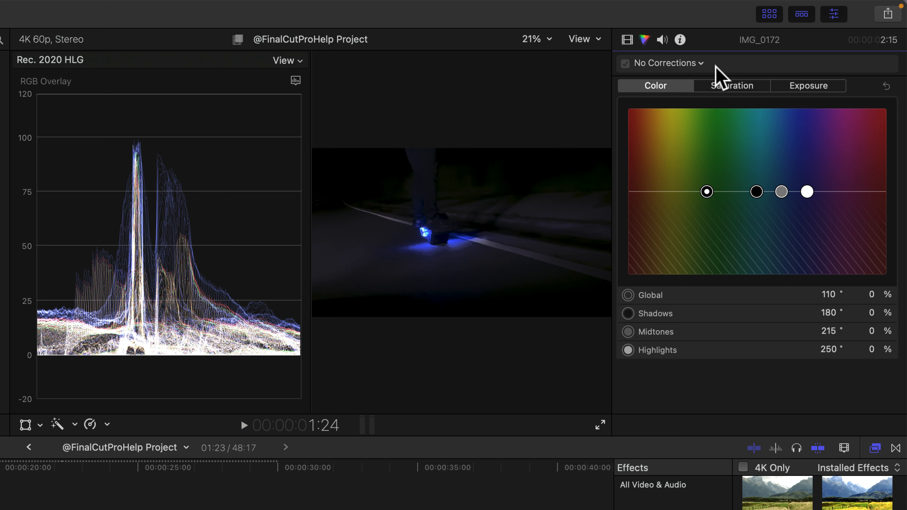